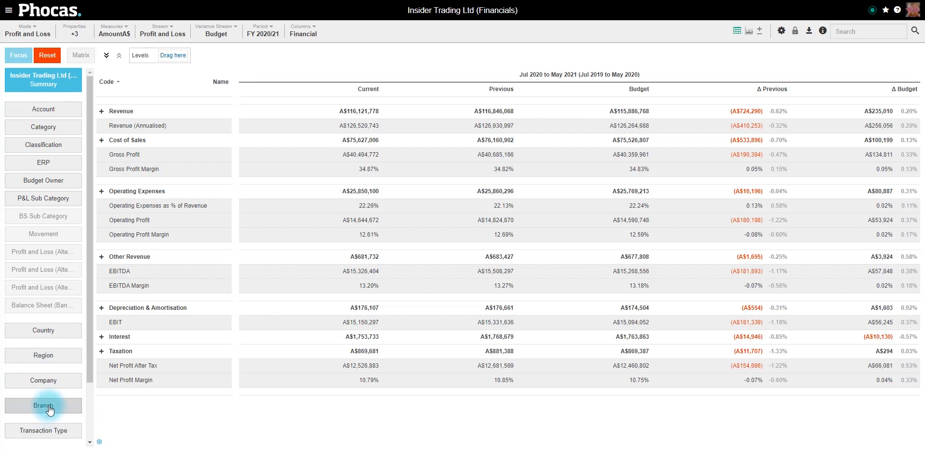
Filter the profit and loss summary to Branch One (B001).
left_click(50, 410)
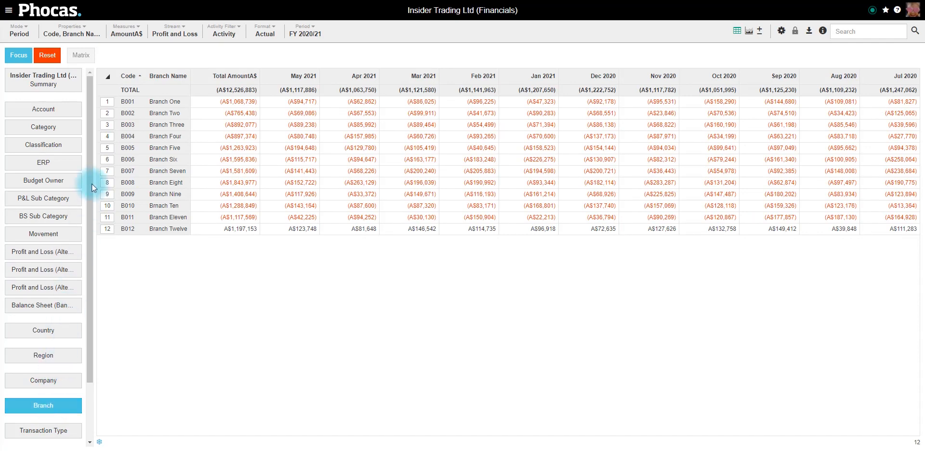
left_click(108, 103)
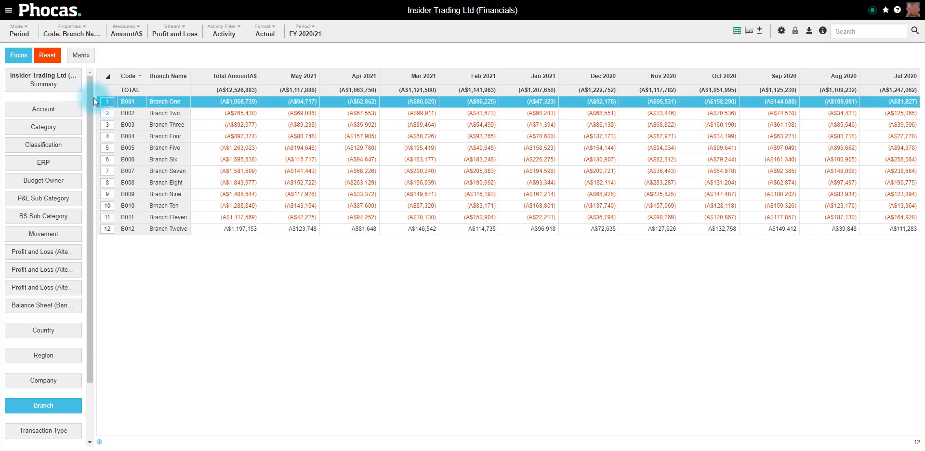
left_click(45, 85)
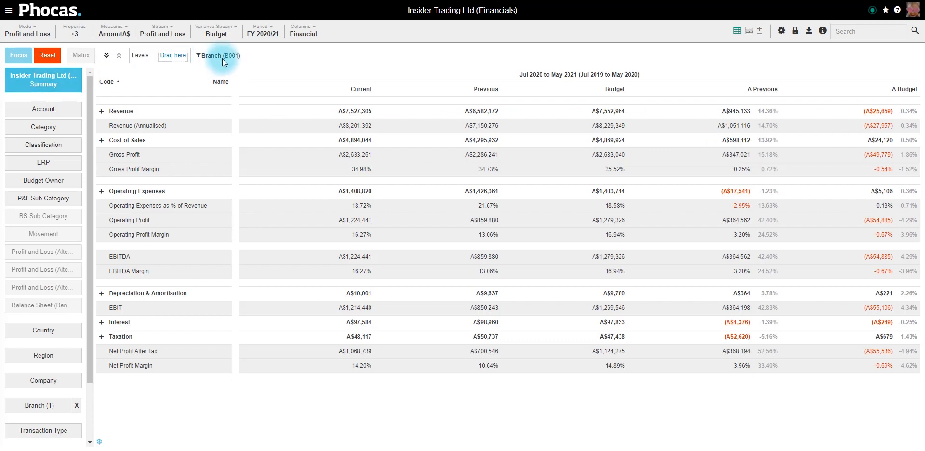
mouse_move(221, 59)
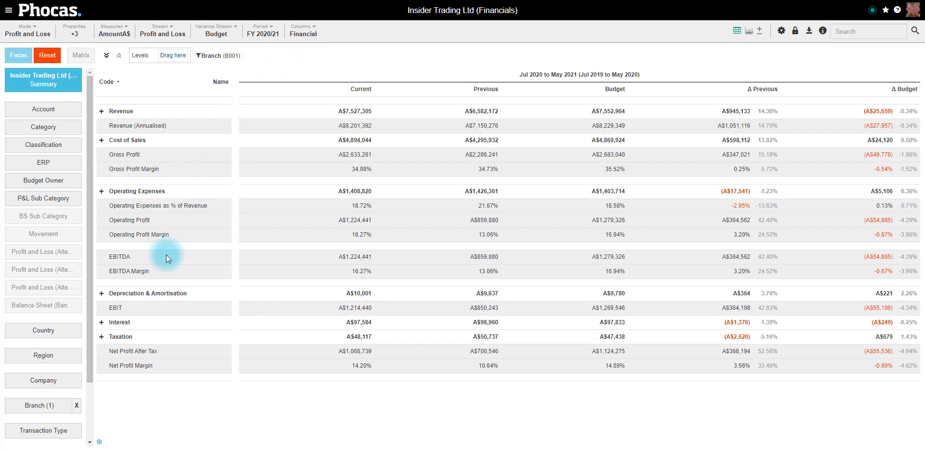
Clear the Branch One filter and filter the profit and loss summary to Branch One through Branch Four.
left_click(77, 406)
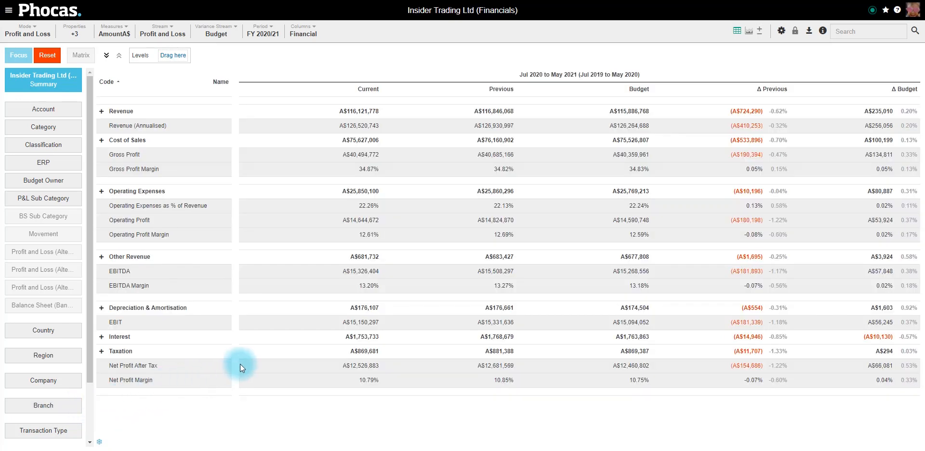
left_click(49, 408)
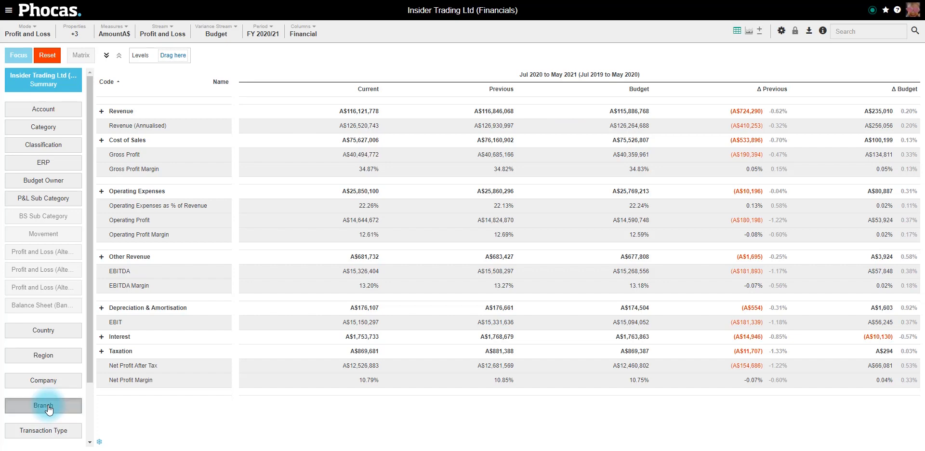
left_click(107, 102)
left_click(108, 114)
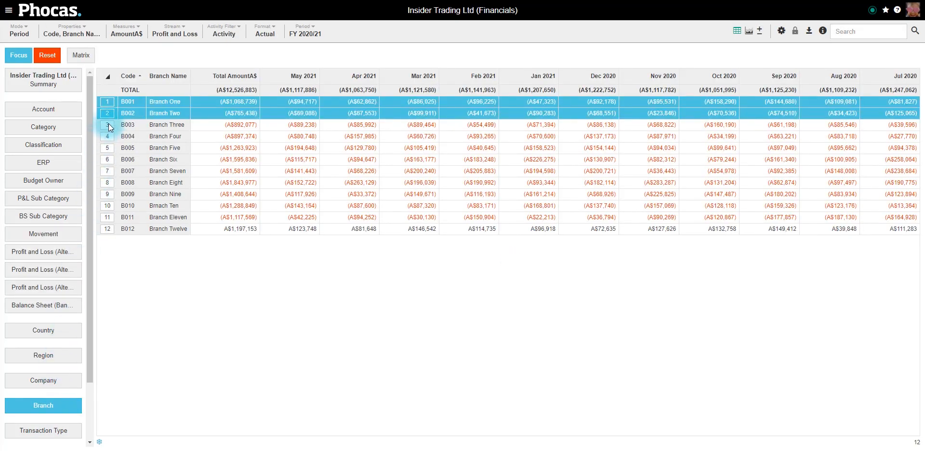
left_click(108, 125)
left_click(107, 136)
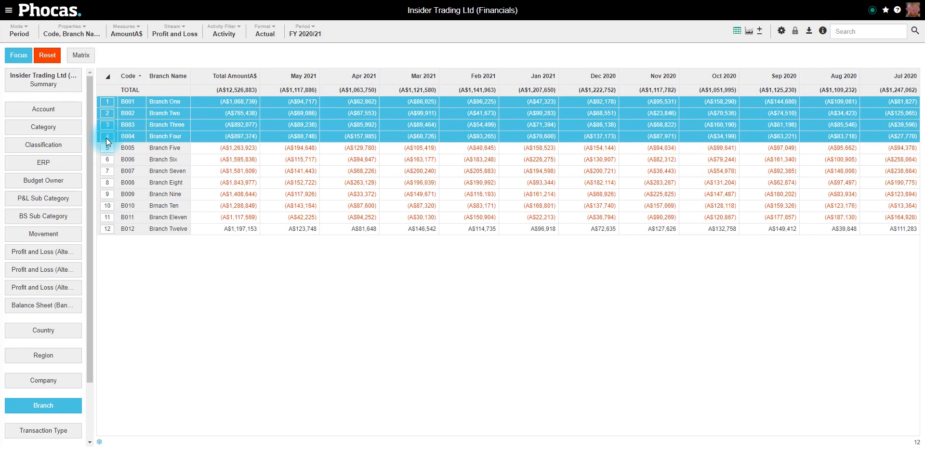
left_click(42, 83)
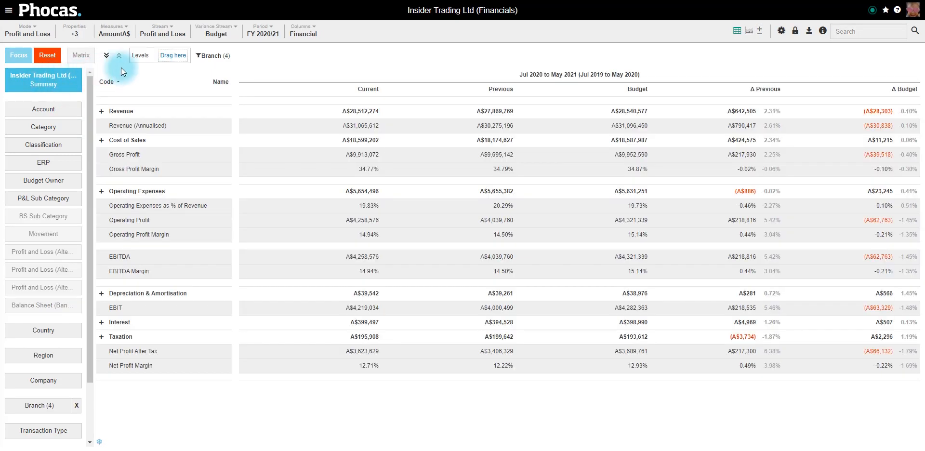
mouse_move(201, 55)
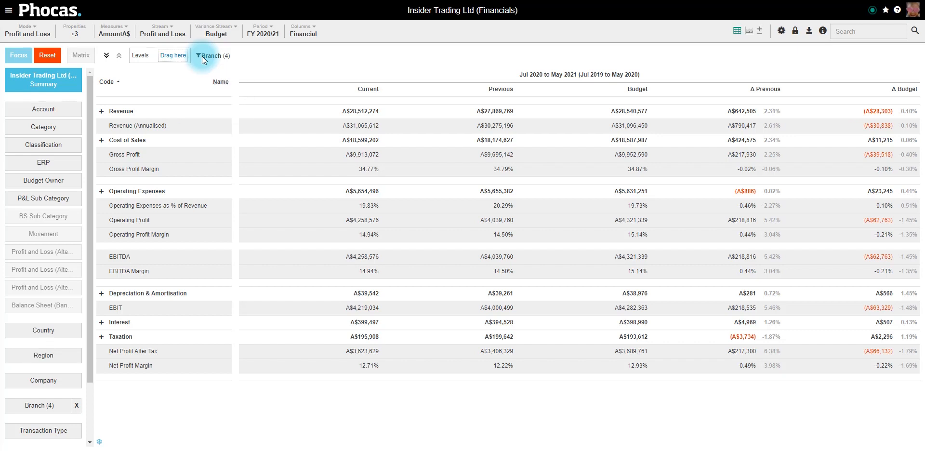
View the filtered branches in the Profit and Loss (Metrics) mode, and return to the Profit and Loss mode.
left_click(27, 32)
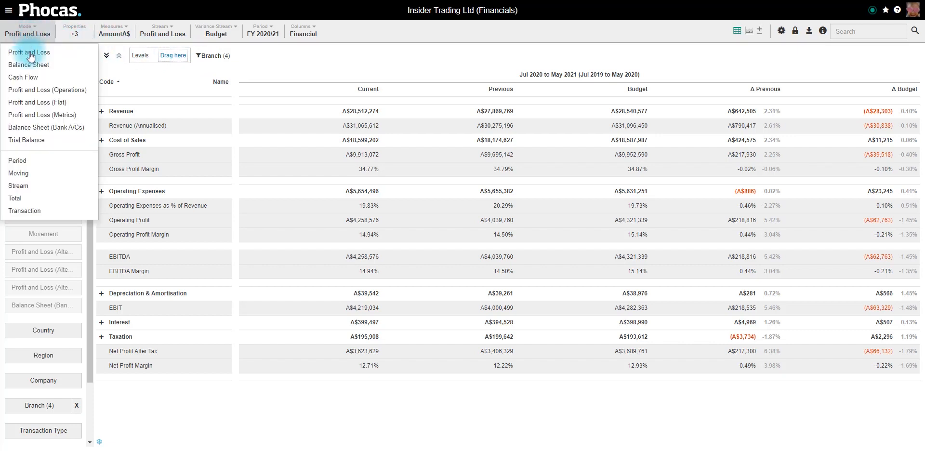
left_click(40, 115)
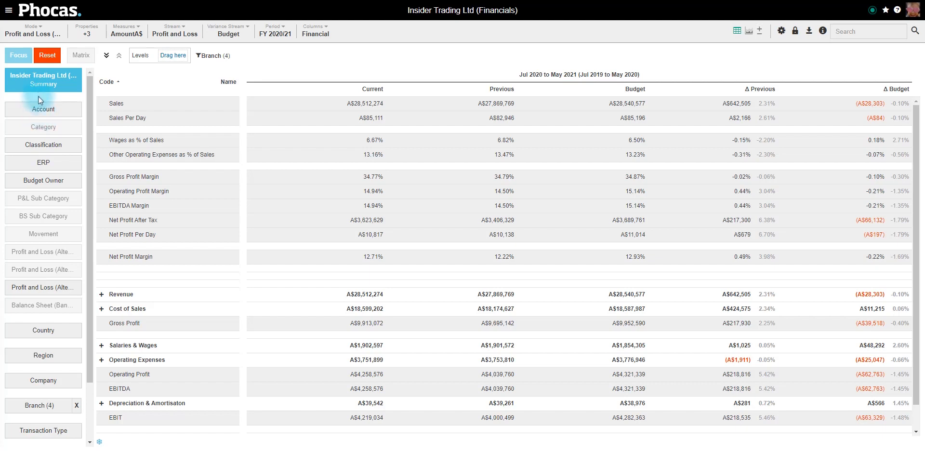
left_click(33, 34)
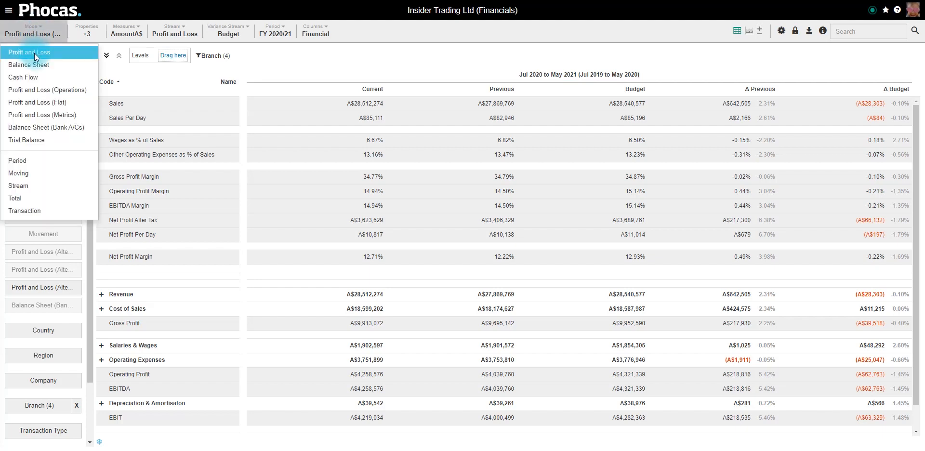
left_click(34, 53)
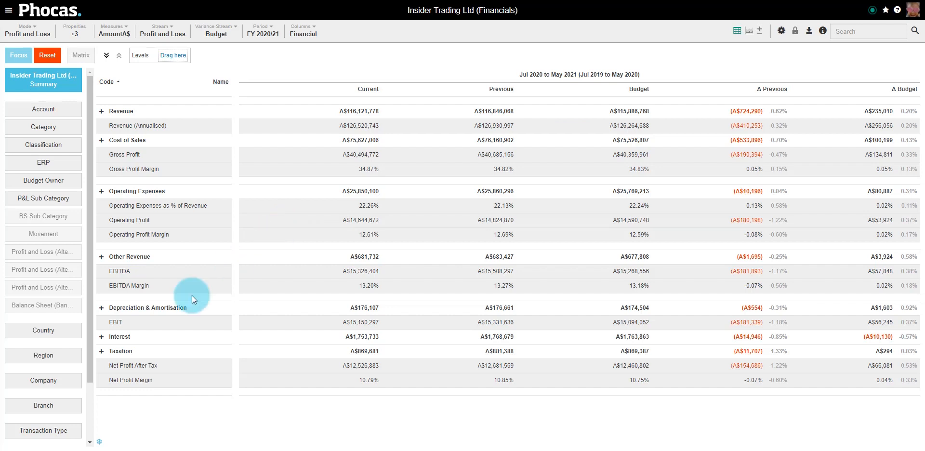
Compare Branch One and Branch Three side by side in the profit and loss summary using a branch matrix.
left_click(45, 408)
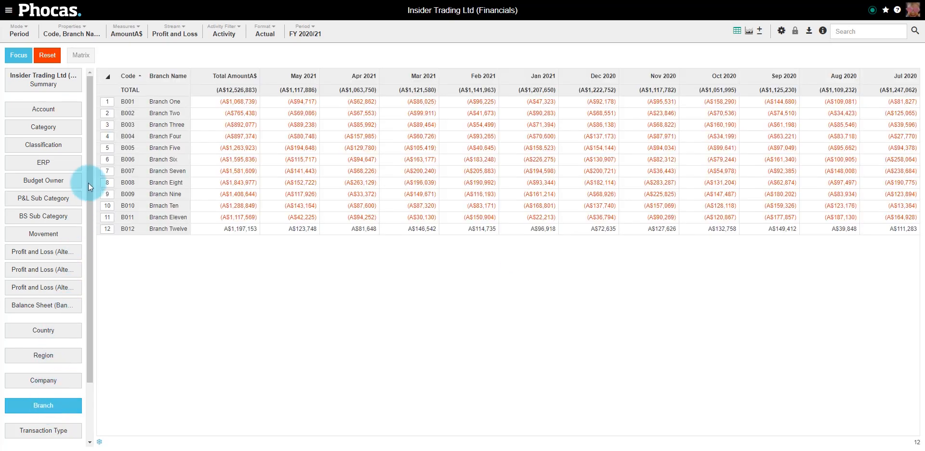
left_click(105, 102)
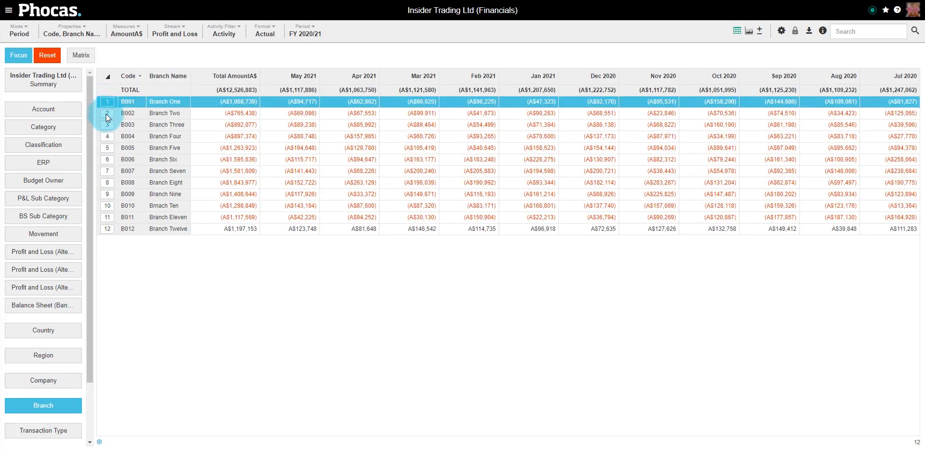
left_click(107, 125, "ctrl")
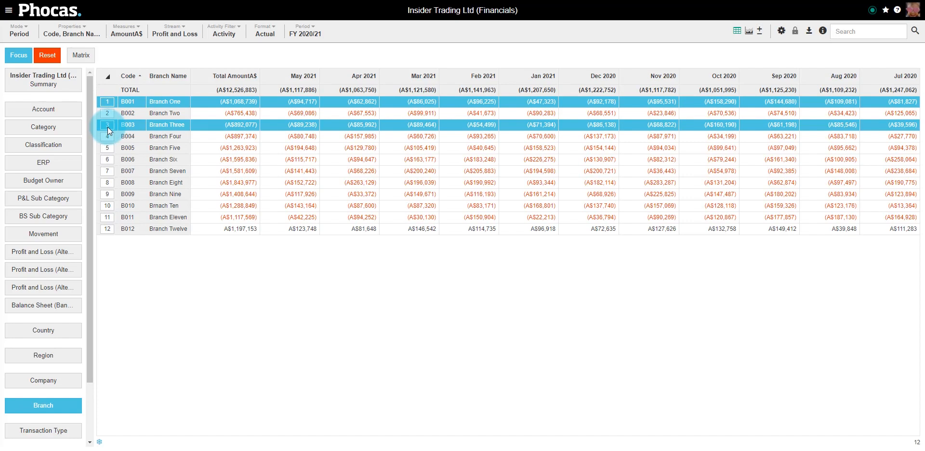
left_click(82, 56)
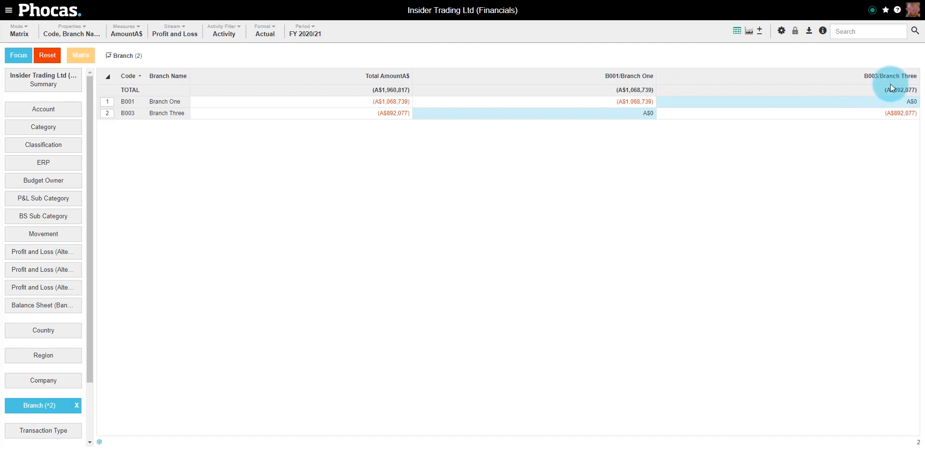
left_click(35, 81)
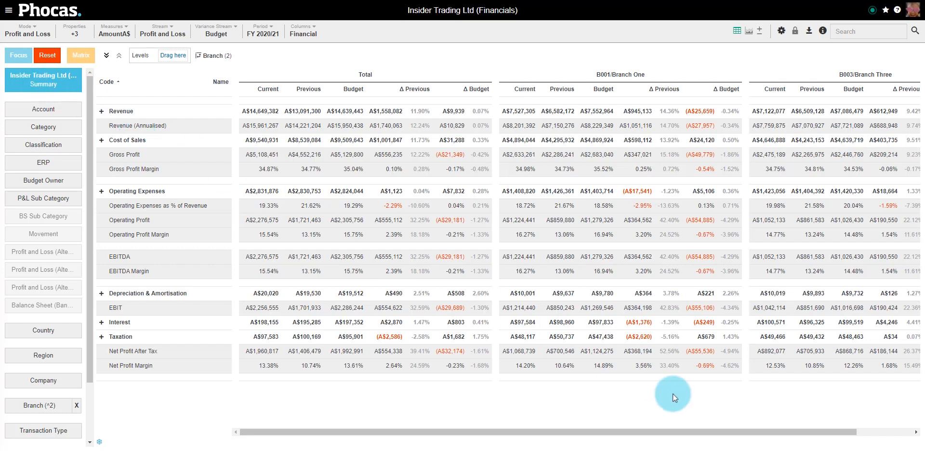
left_click_drag(751, 433, 664, 449)
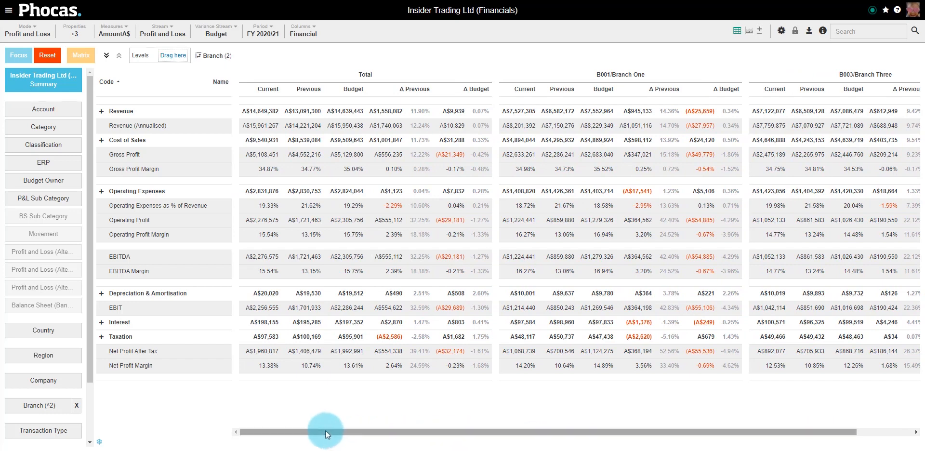
mouse_move(330, 430)
left_mouse_down()
mouse_move(388, 432)
mouse_move(337, 431)
left_mouse_up()
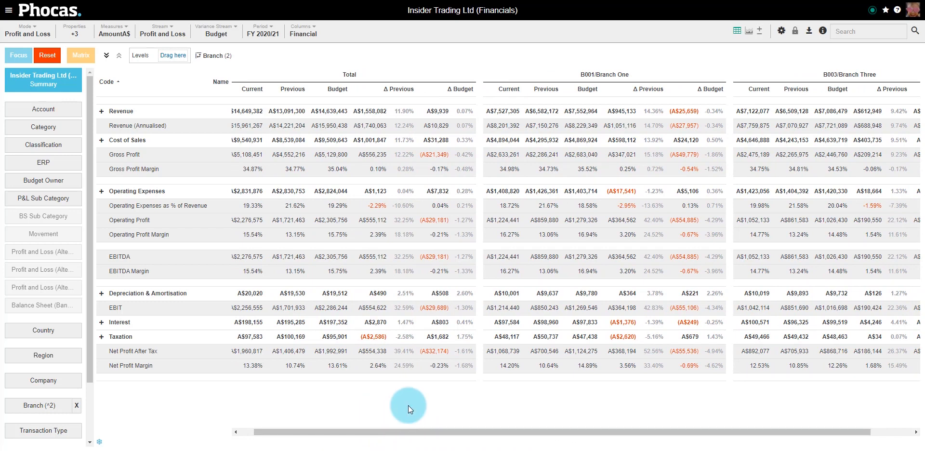
left_click_drag(499, 431, 454, 445)
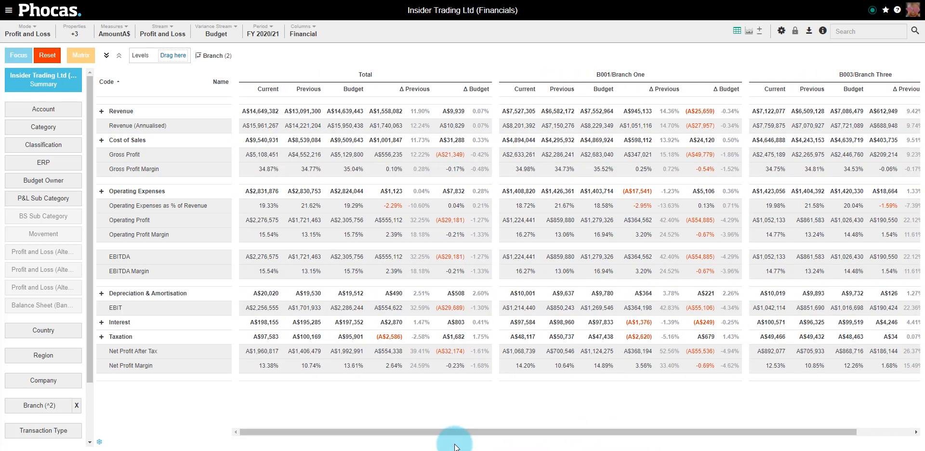
Replace the two-branch matrix with one of Branch One through Branch Six and show it in the profit and loss summary.
left_click(33, 406)
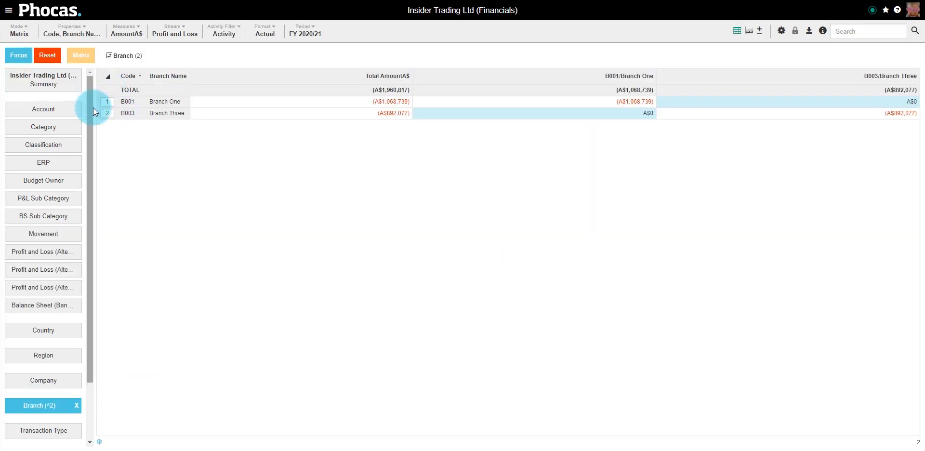
left_click(77, 405)
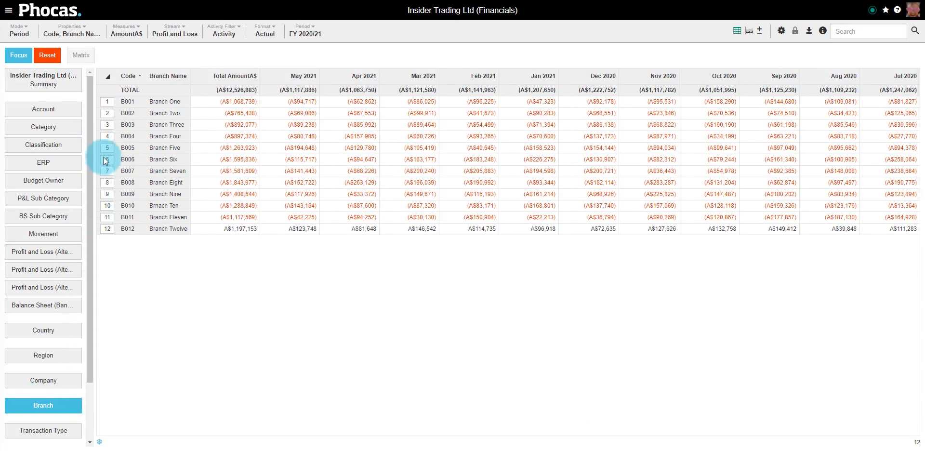
left_click(107, 101)
left_click(109, 113, "ctrl")
left_click(111, 126)
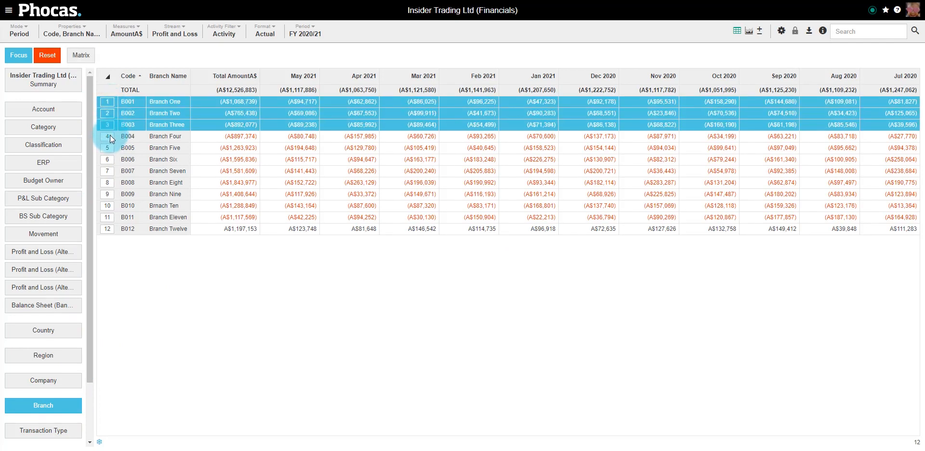
left_click(110, 136)
left_click(109, 148)
left_click(110, 160)
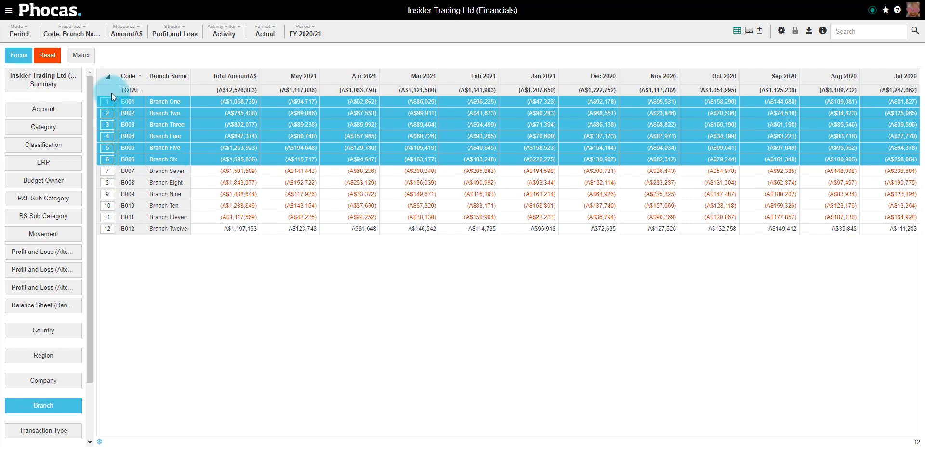
left_click(81, 58)
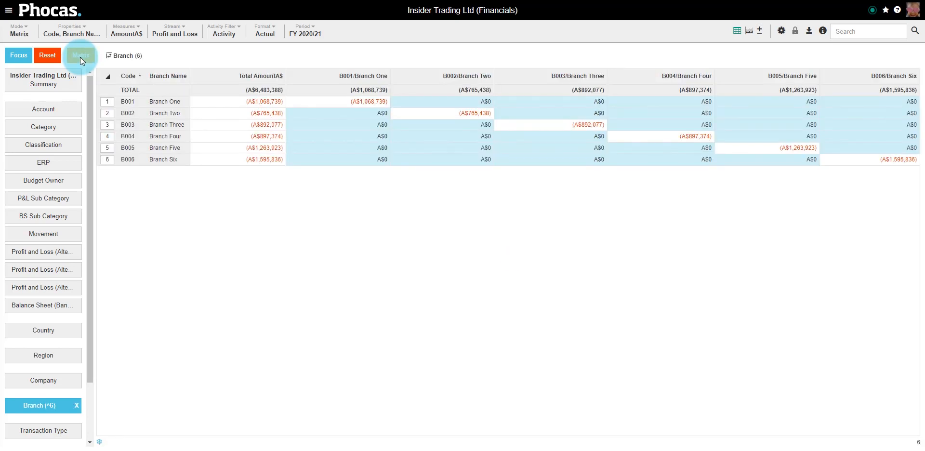
left_click(44, 84)
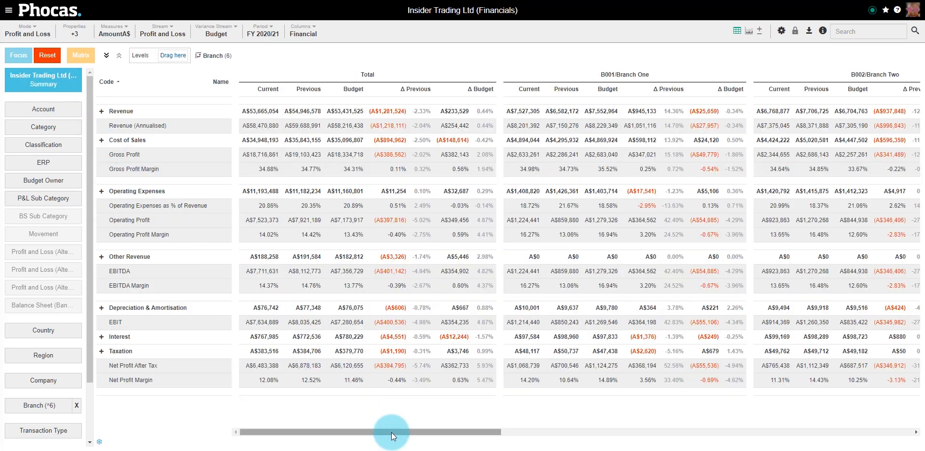
left_click_drag(394, 432, 567, 445)
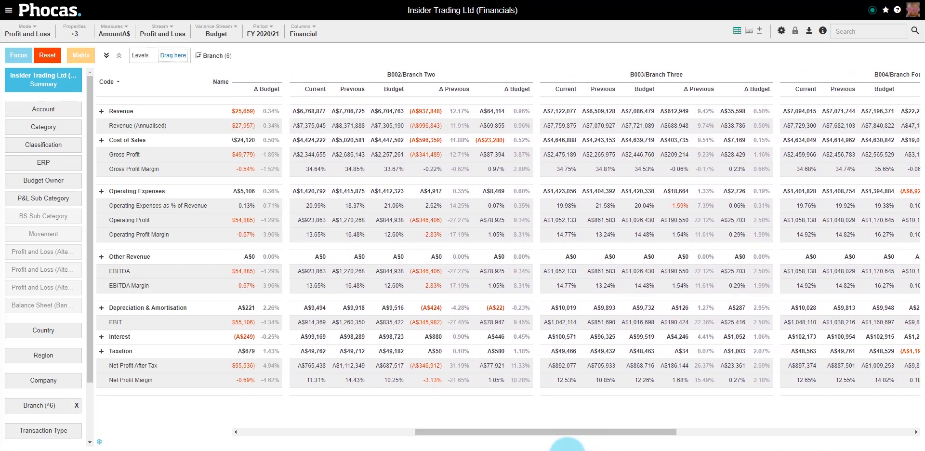
Hide the Previous columns in the branch matrix profit and loss.
left_click(300, 35)
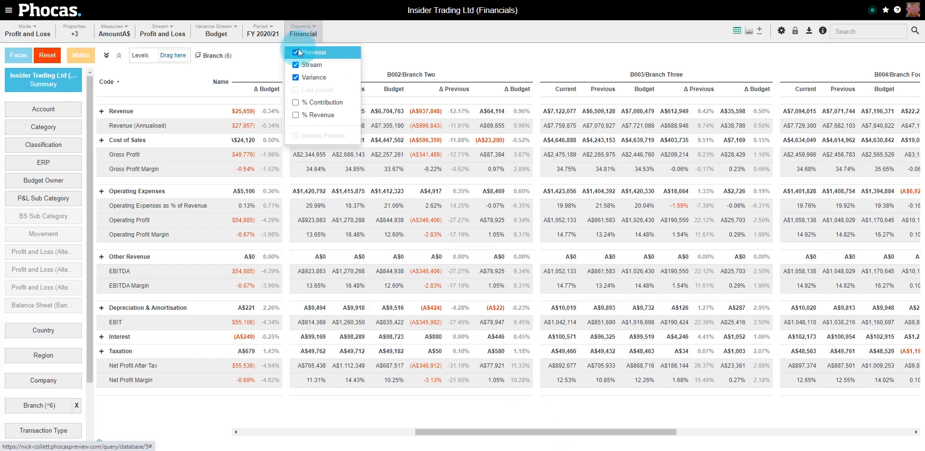
left_click(296, 52)
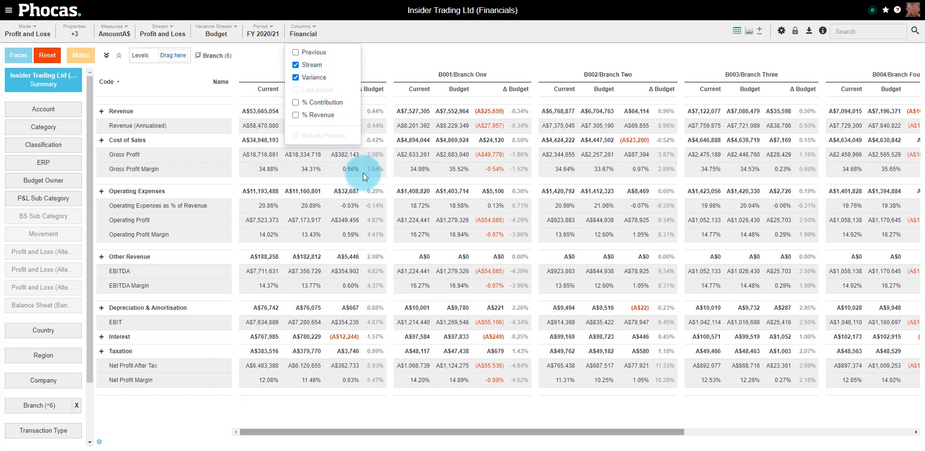
left_click_drag(501, 431, 747, 440)
left_click(532, 417)
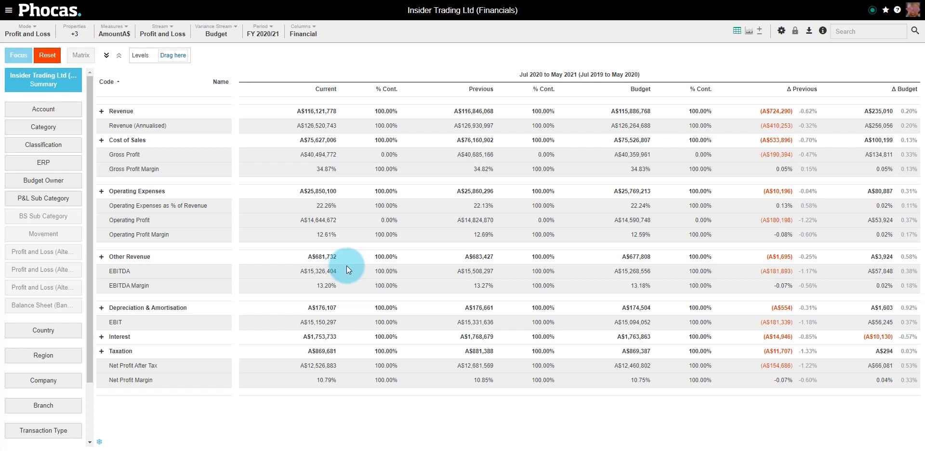
Check the Financial column options and add Branch as a level in the profit and loss summary.
left_click(304, 35)
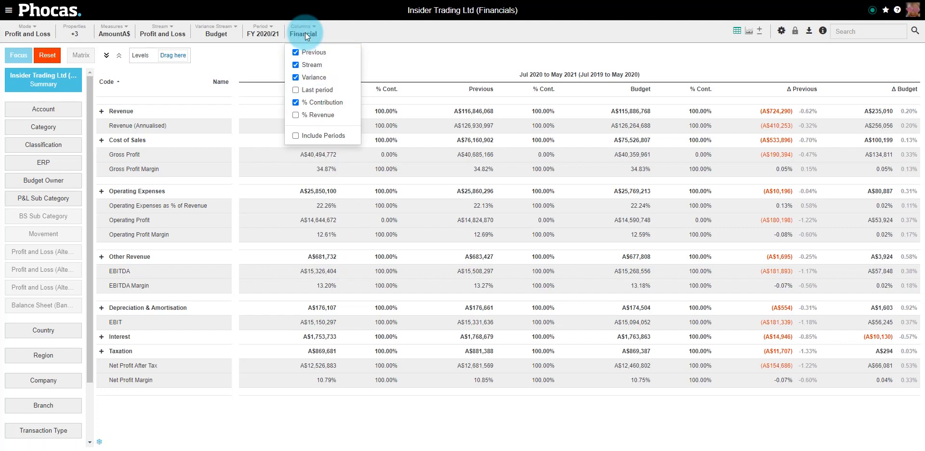
left_click(302, 32)
left_click_drag(29, 406, 187, 83)
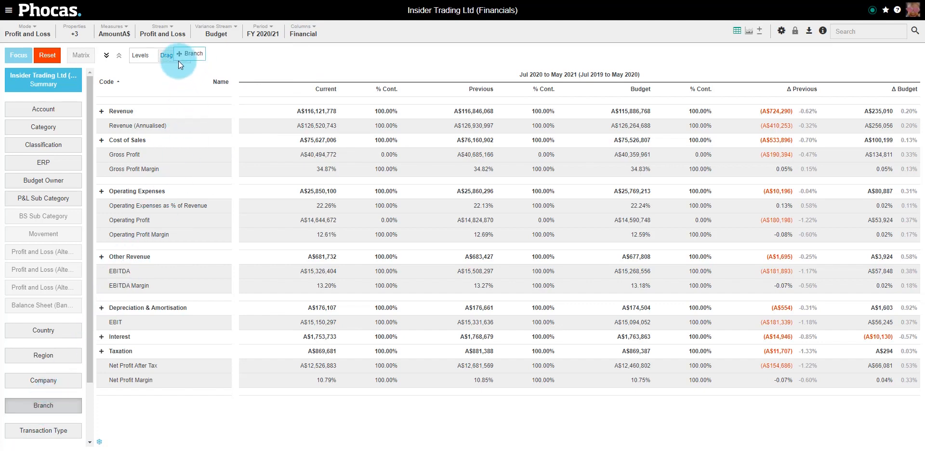
left_click_drag(178, 61, 179, 61)
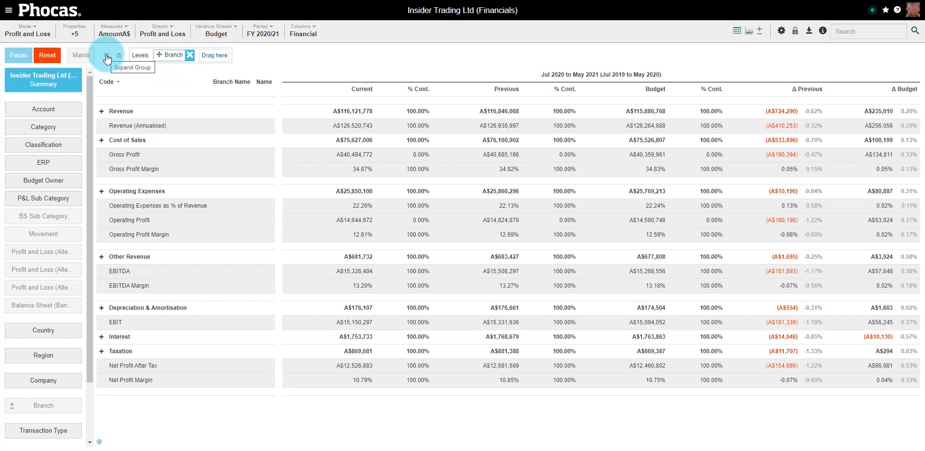
Expand all groups in the profit and loss summary by branch and review the branch lines under revenue, cost of sales and operating expenses.
left_click(107, 58)
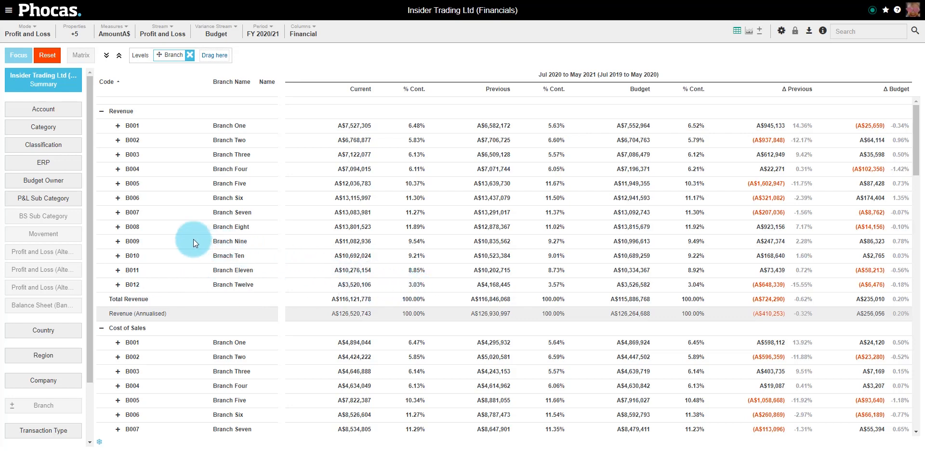
scroll(192, 239, "down", 7)
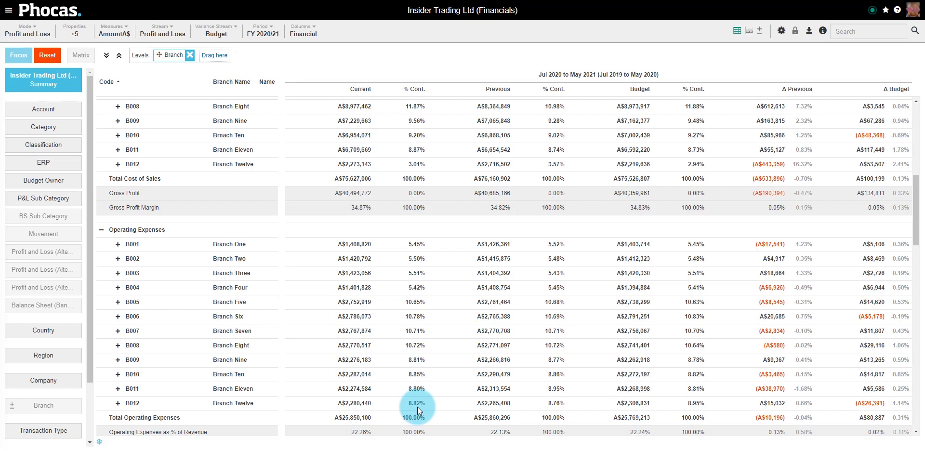
scroll(417, 407, "up", 5)
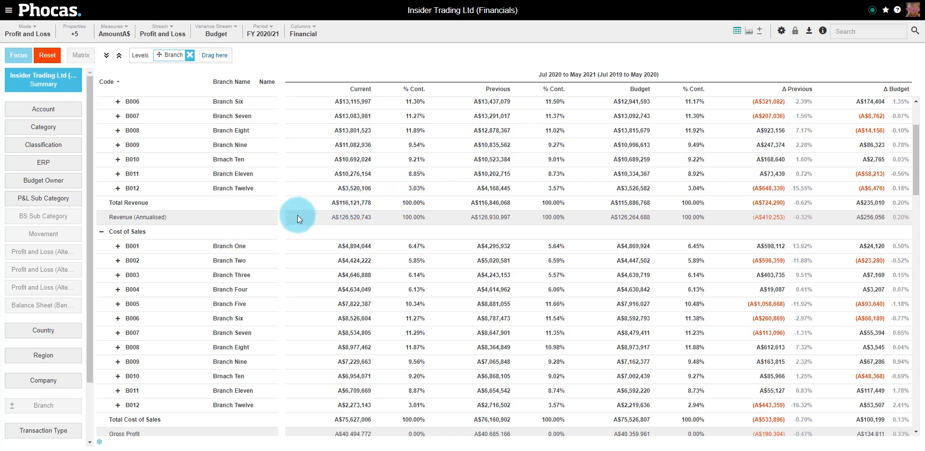
scroll(297, 215, "up", 2)
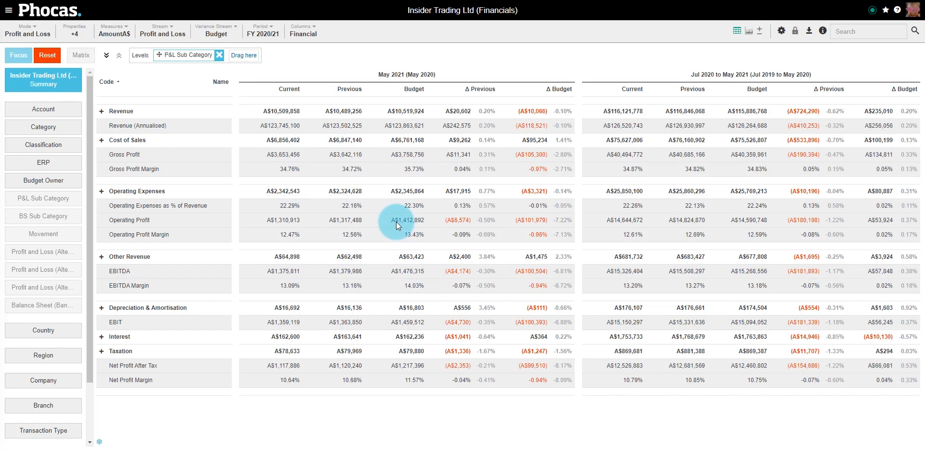
Open the saved favourite "P&L - branch comparisons".
left_click(9, 11)
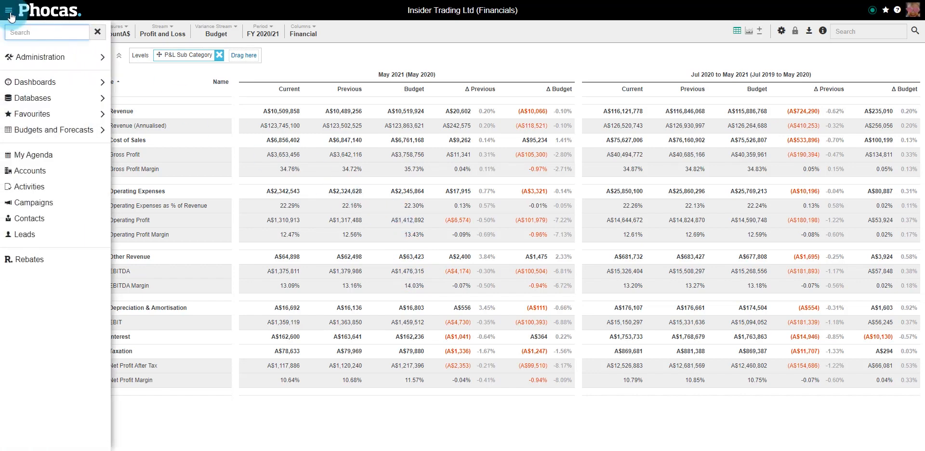
left_click(48, 113)
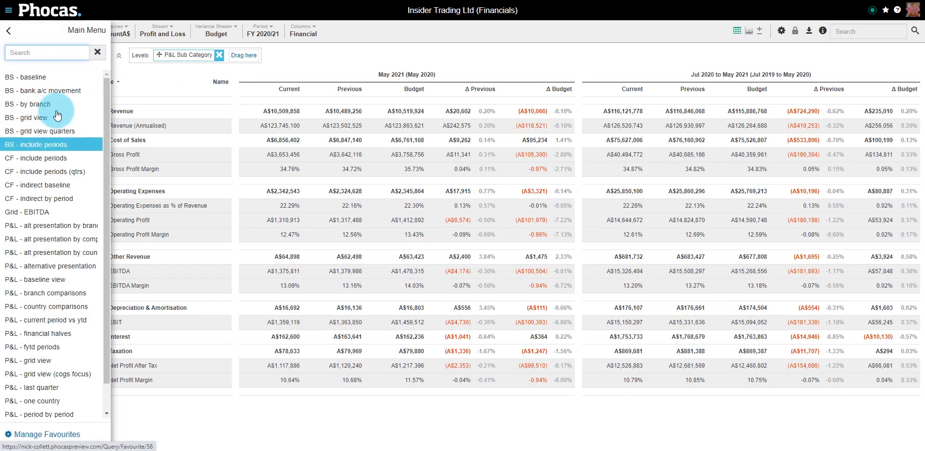
key("Down")
key("Down")
key("Down")
key("Down")
key("Down")
key("Down")
key("Down")
key("Down")
key("Down")
key("Down")
key("Down")
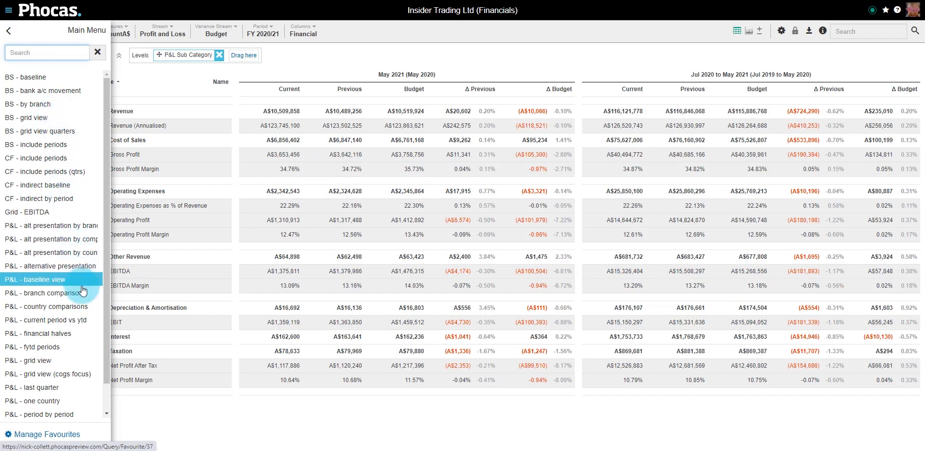
left_click(55, 298)
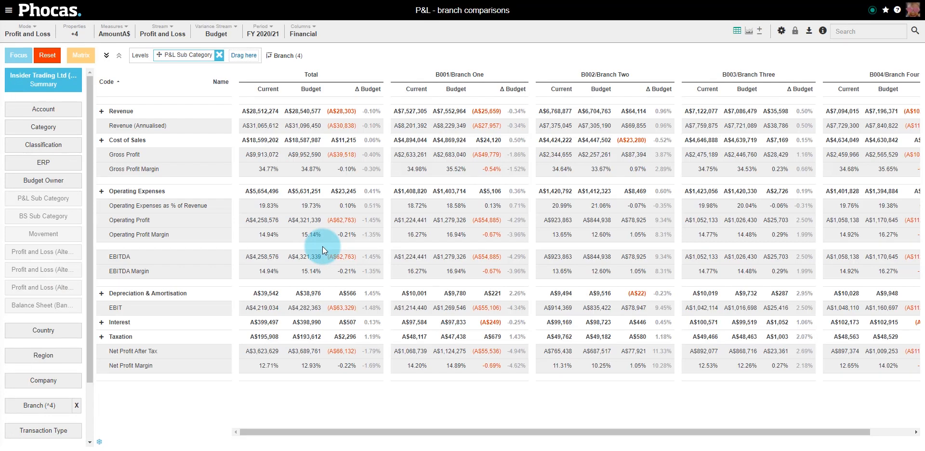
Switch to the saved favourite "P&L - current period vs ytd".
left_click(8, 10)
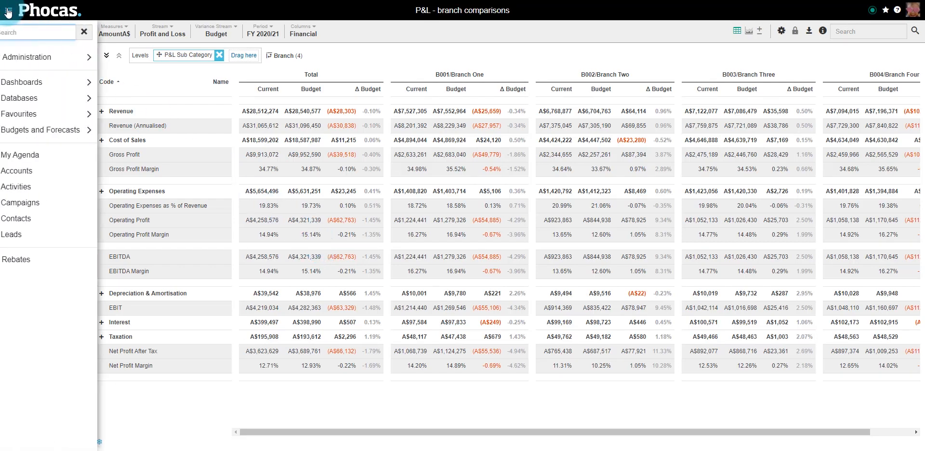
left_click(46, 115)
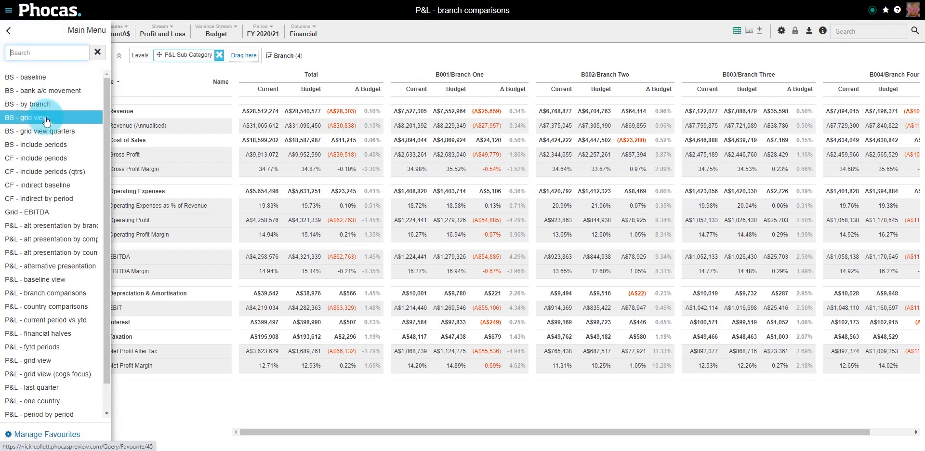
left_click(49, 319)
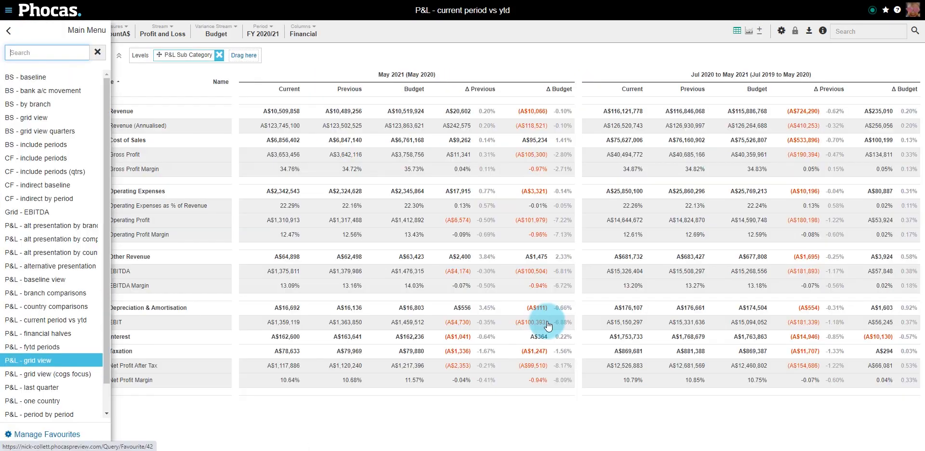
Open the saved favourite for the P&L alt presentation by country.
key("Up")
key("Up")
key("Up")
key("Up")
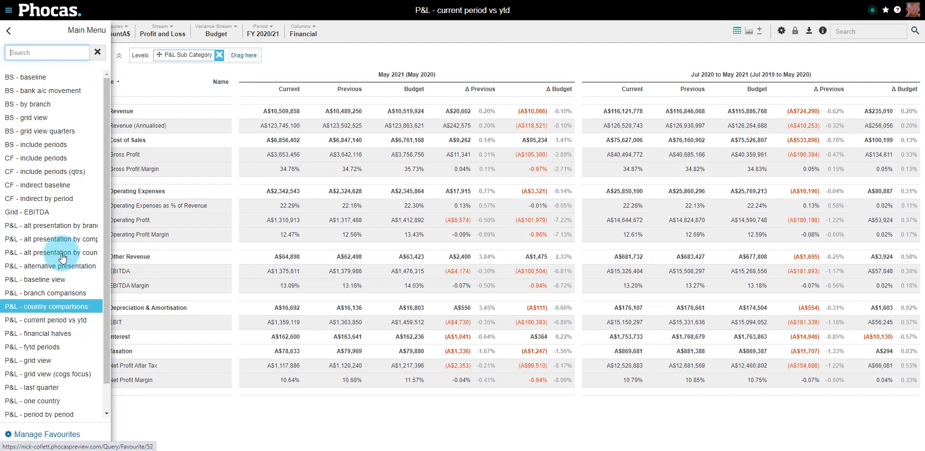
left_click(63, 256)
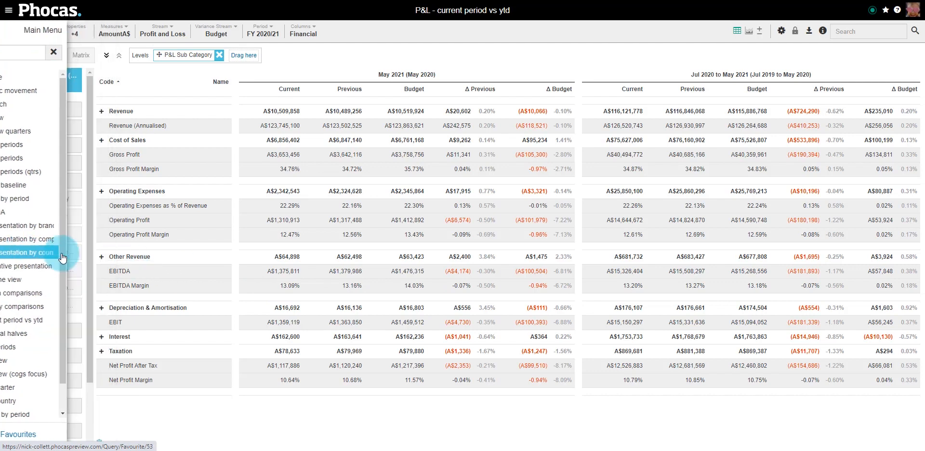